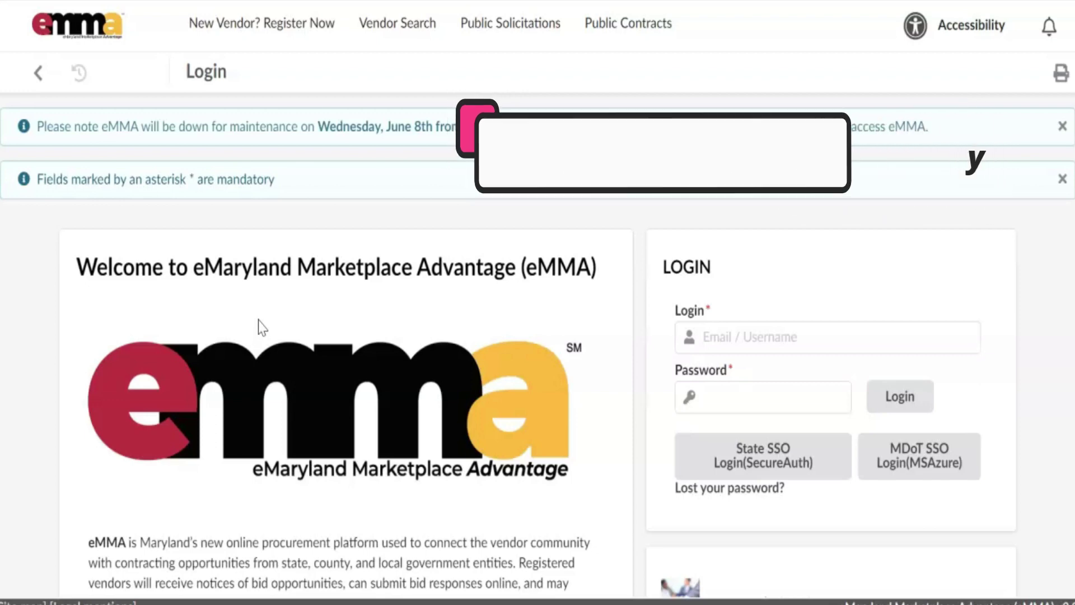
Look over the eMMA welcome page and open the public solicitations list.
scroll(264, 336, "down", 3)
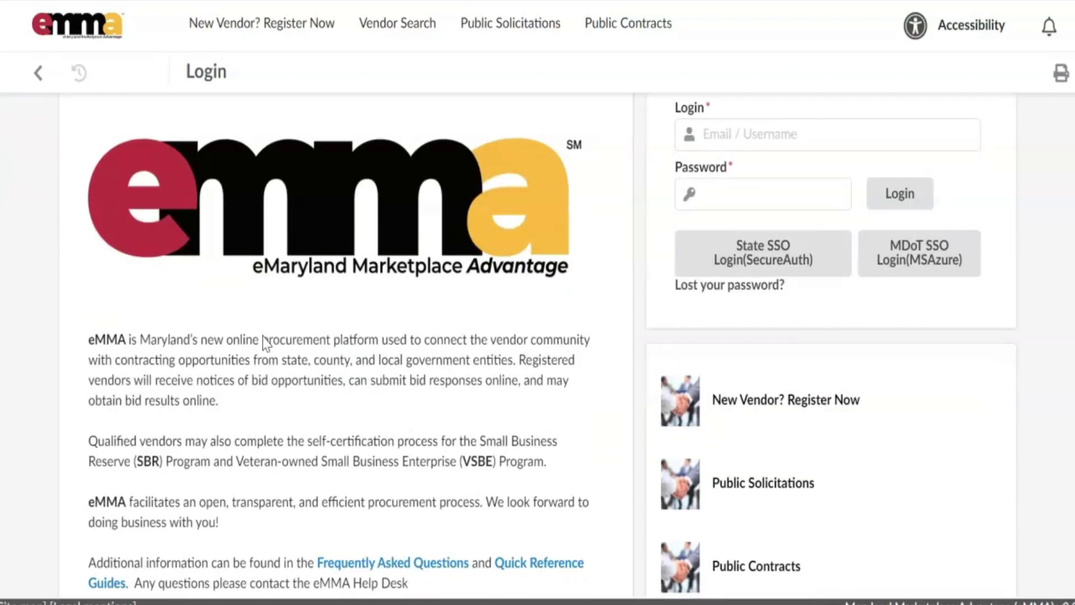
scroll(264, 339, "down", 2)
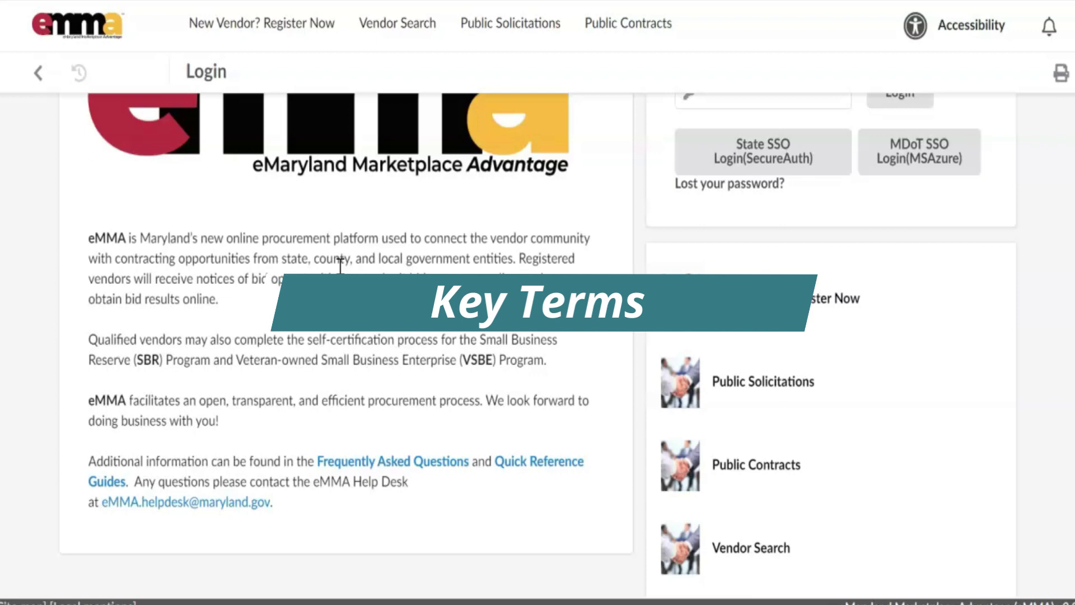
left_click(759, 396)
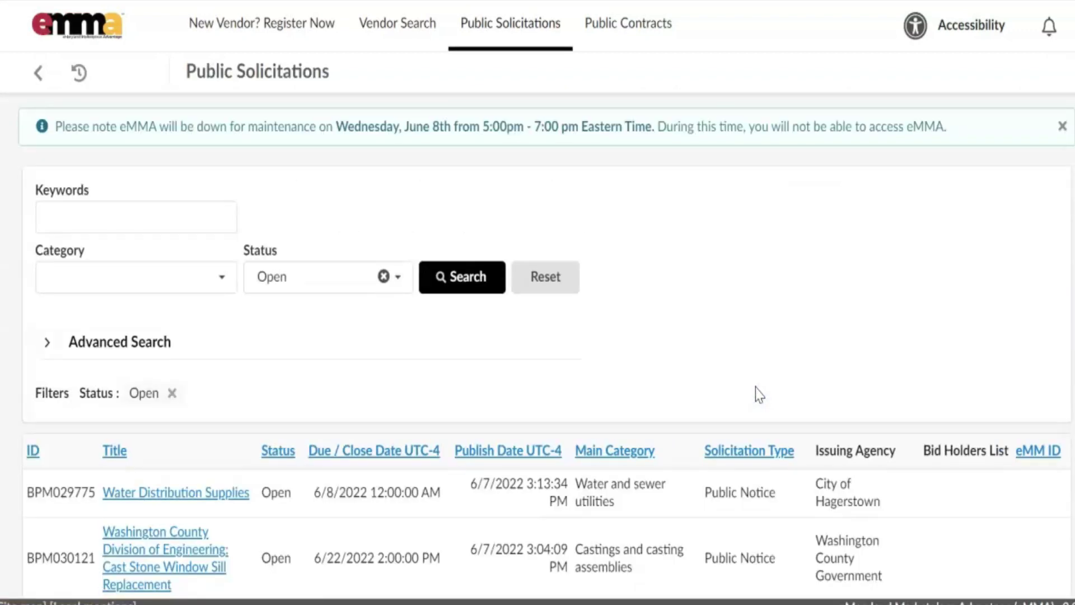
Open the full commodity selector for the solicitations' Category filter and dismiss the maintenance notice inside it.
left_click(115, 275)
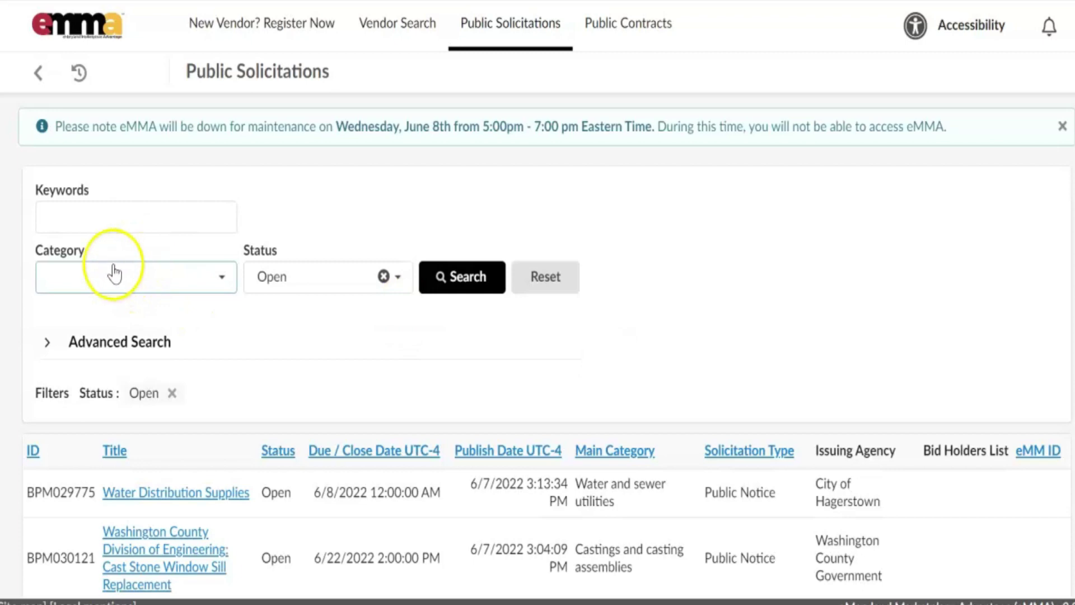
left_click(226, 287)
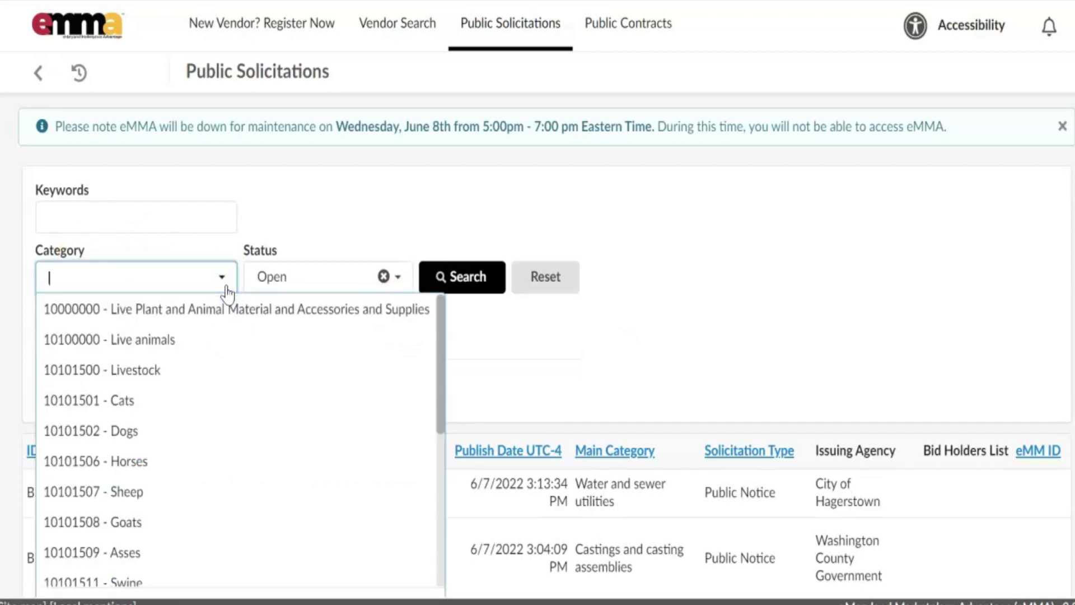
scroll(228, 293, "down", 3)
left_click(240, 408)
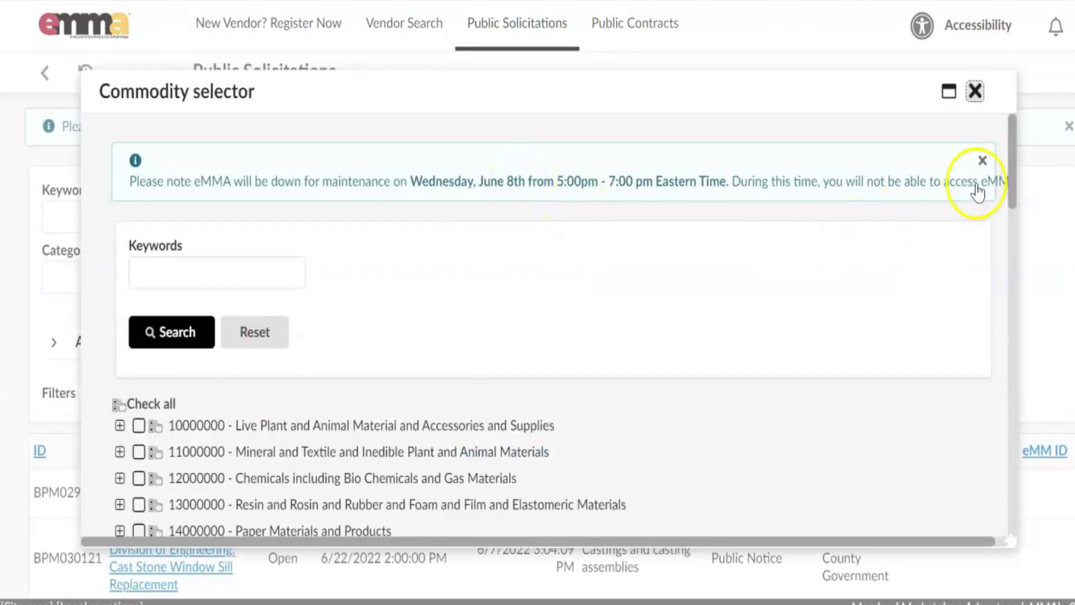
left_click(982, 164)
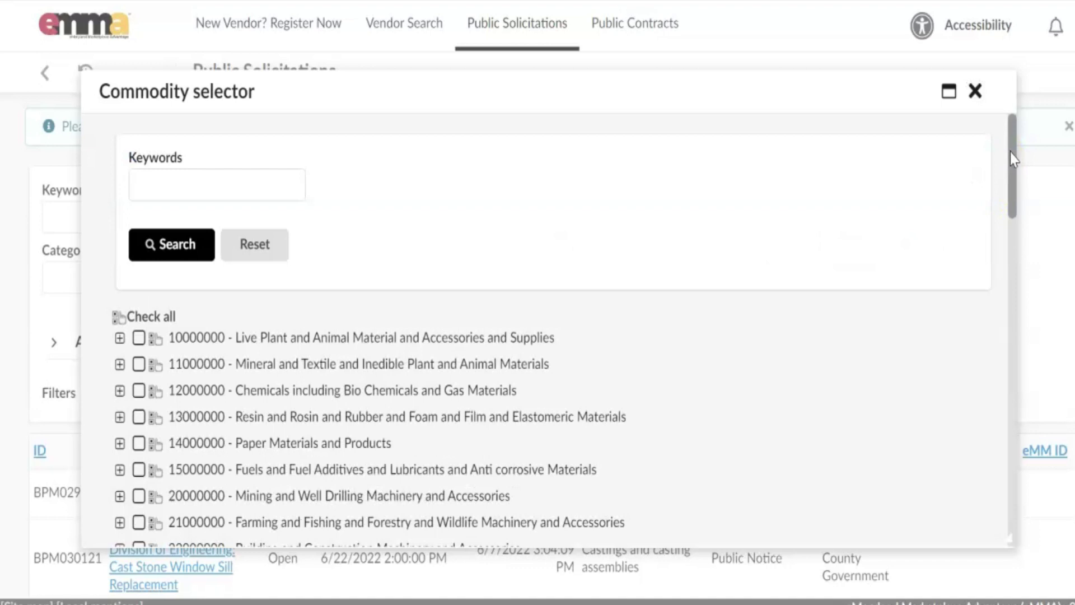
Expand 80000000 Management and Business Professionals and Administrative Services and its subgroup 80100000 Management advisory services in the commodity tree.
left_click_drag(1010, 152, 1008, 177)
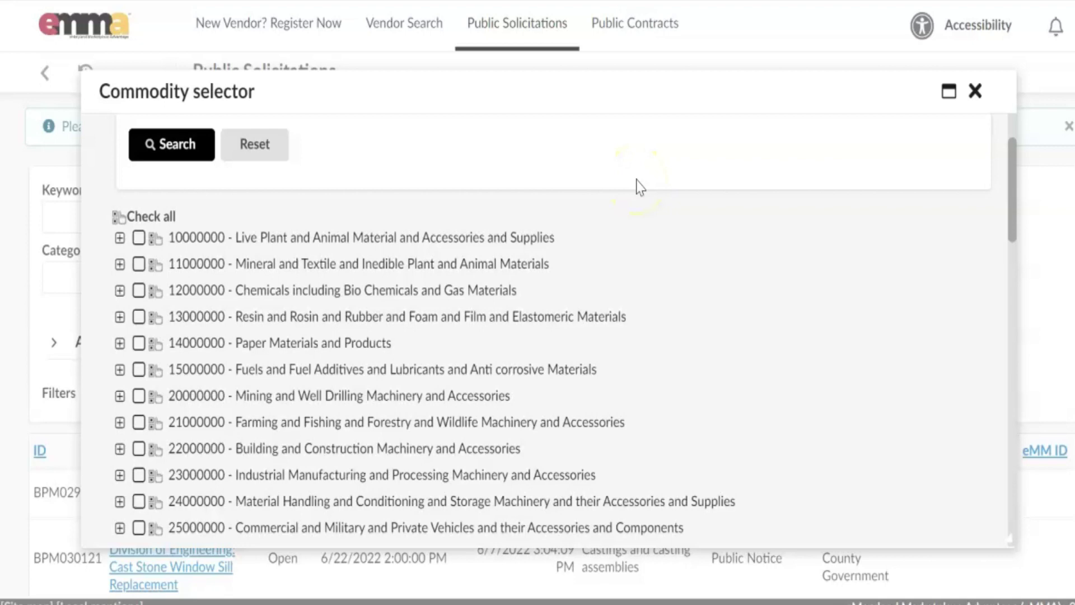
scroll(640, 188, "down", 8)
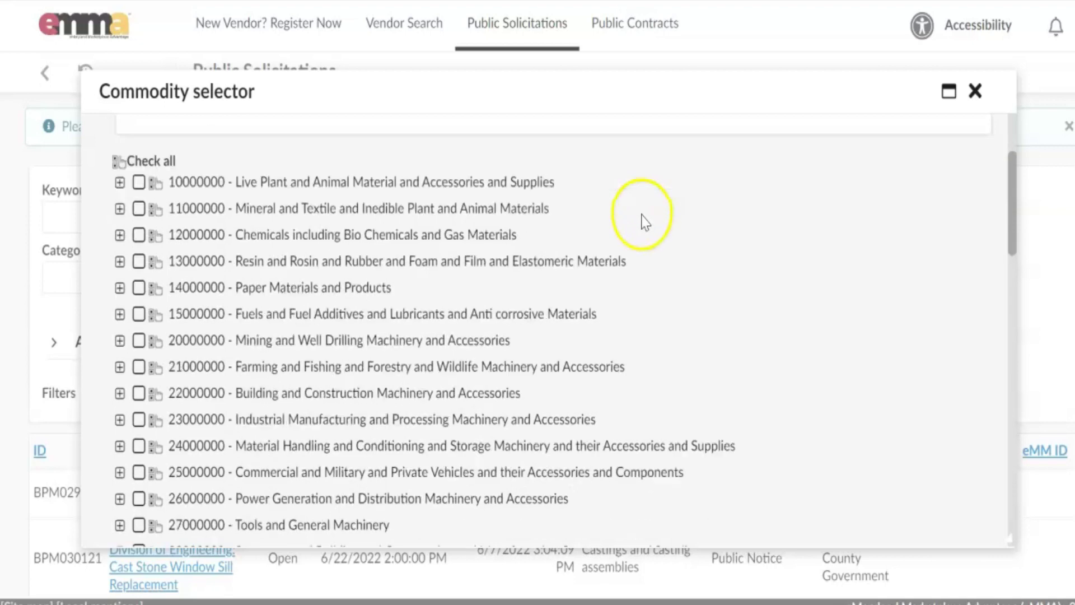
scroll(643, 236, "down", 5)
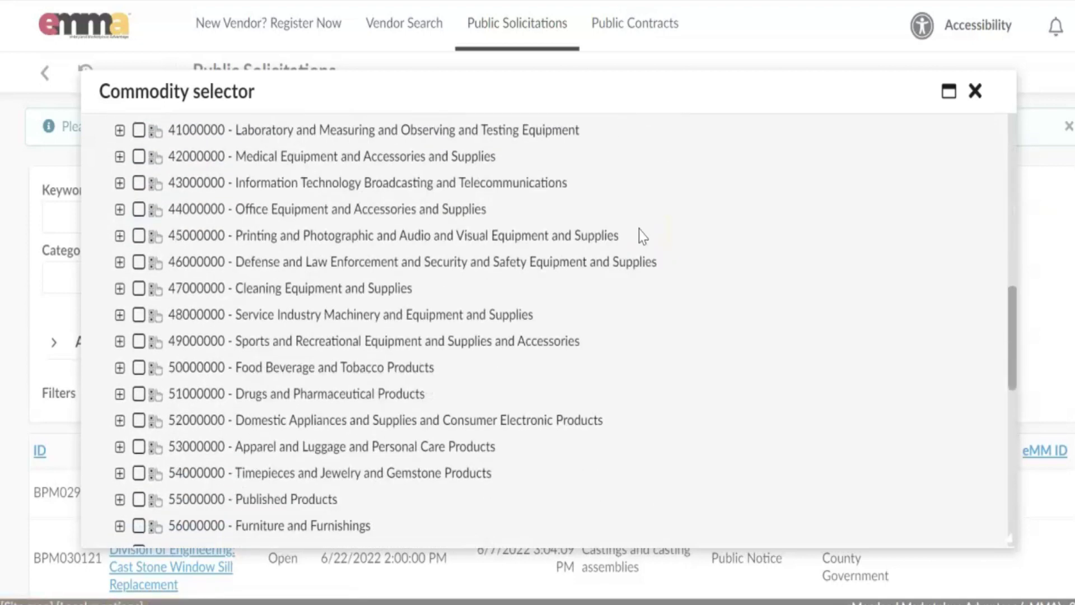
scroll(643, 236, "down", 6)
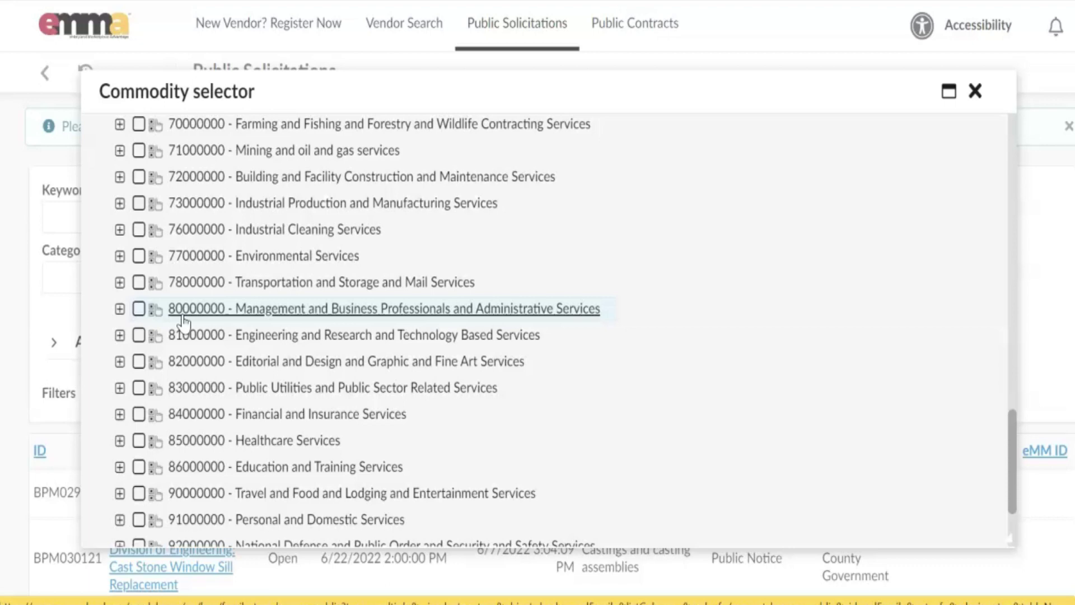
left_click(120, 309)
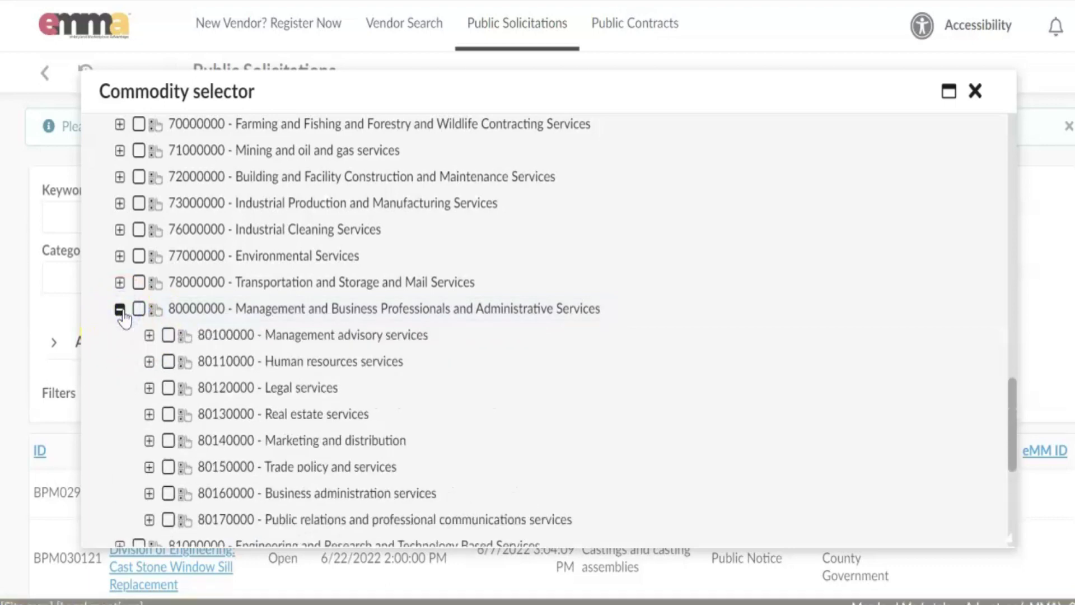
scroll(122, 315, "down", 2)
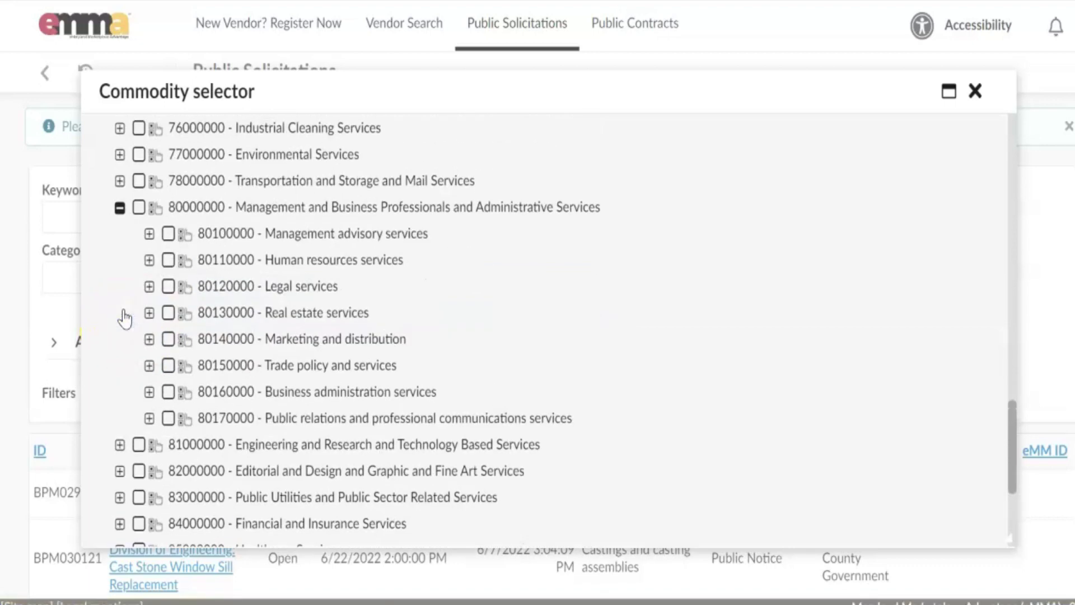
left_click(149, 234)
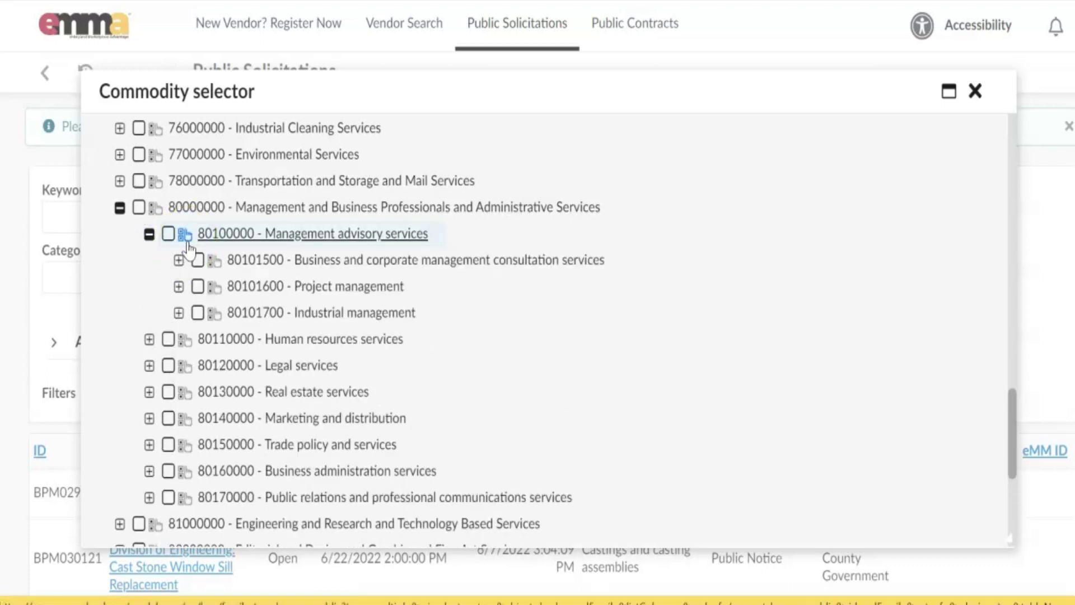
Expand 80101500 Business and corporate management consultation services and review the individual commodity codes in it.
left_click(256, 237)
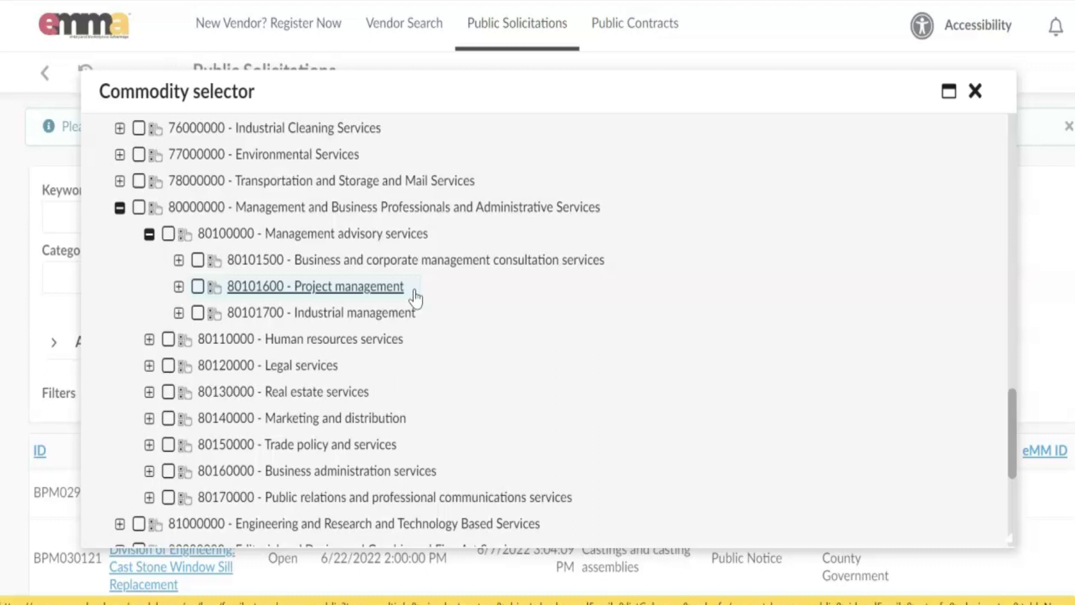
left_click(322, 241)
left_click(179, 260)
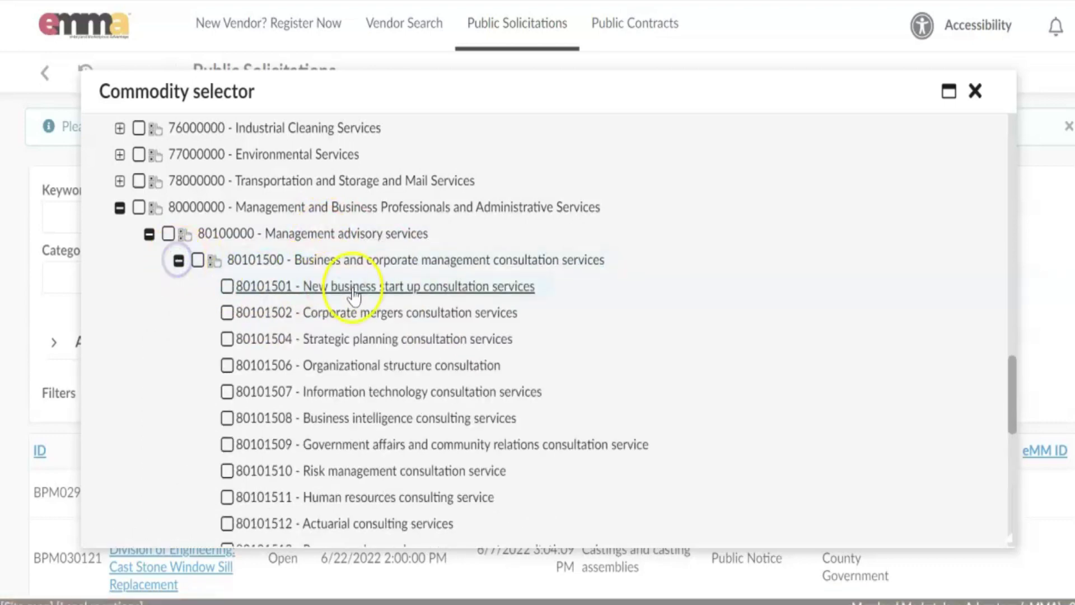
scroll(344, 338, "down", 2)
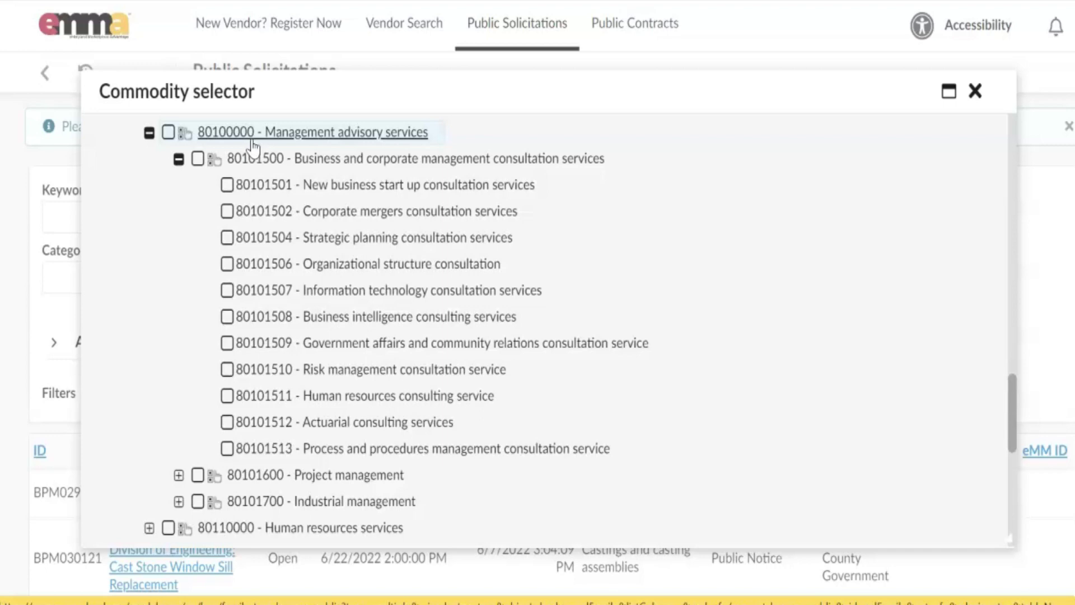
scroll(263, 170, "down", 3)
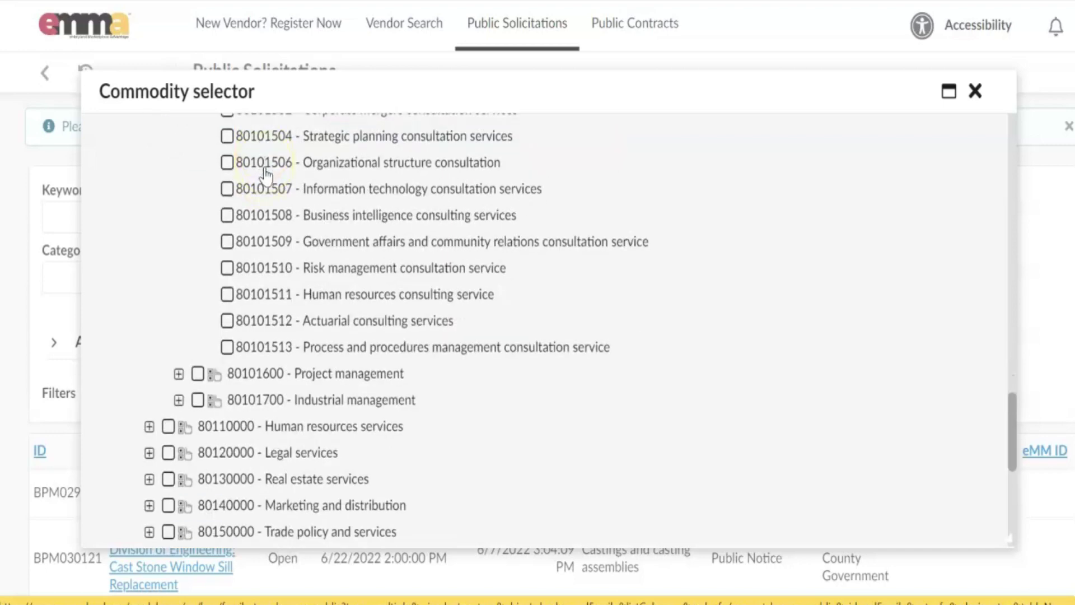
scroll(281, 242, "up", 6)
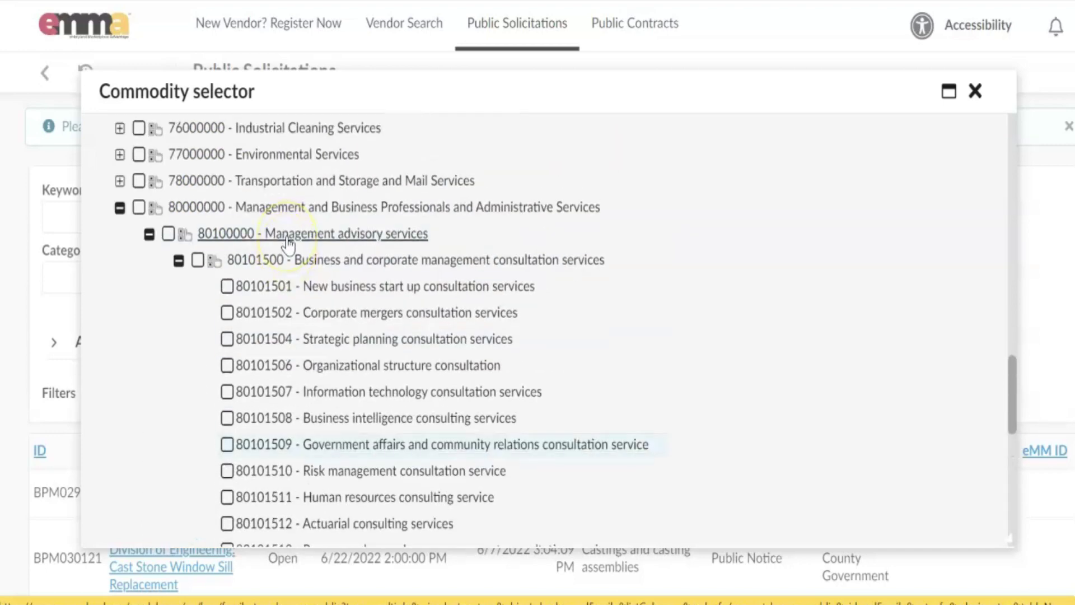
scroll(288, 243, "down", 3)
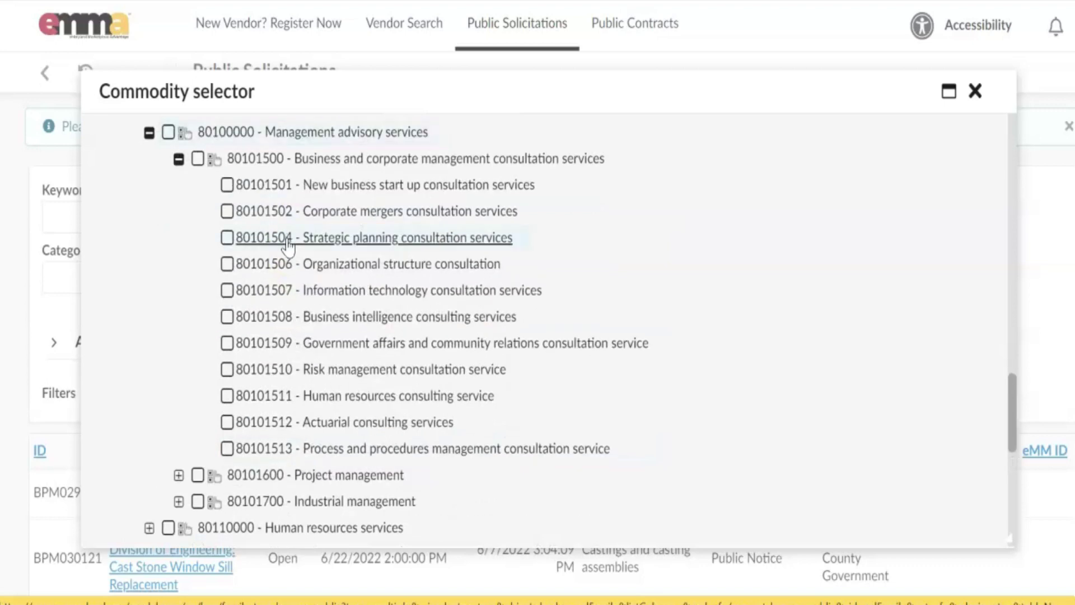
scroll(288, 245, "down", 3)
scroll(263, 242, "down", 3)
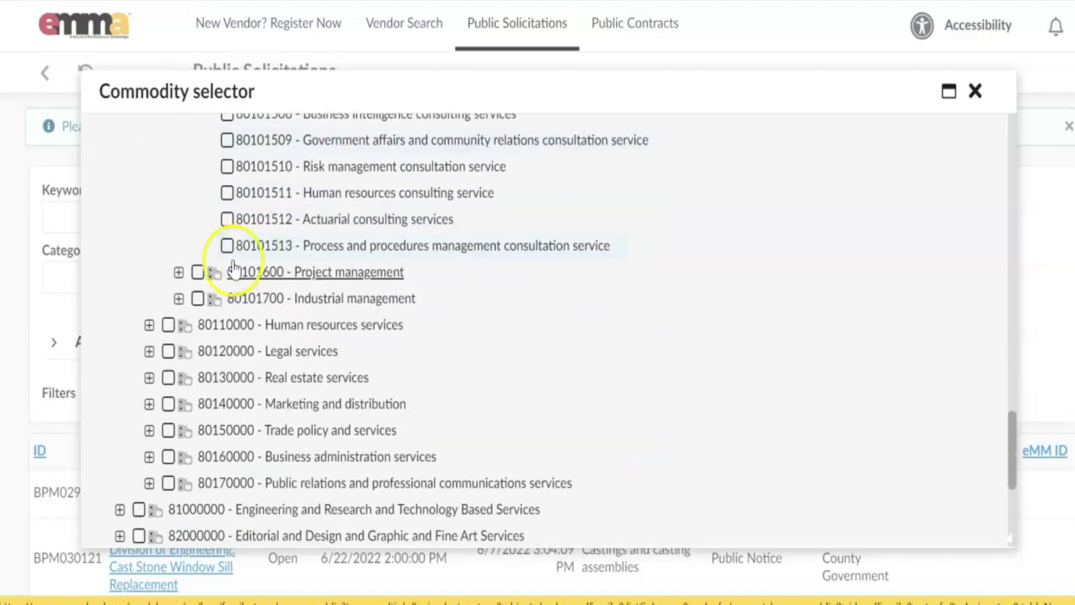
Expand 80101600 Project management and 80101700 Industrial management, and close the commodity selector without choosing a code.
left_click(178, 272)
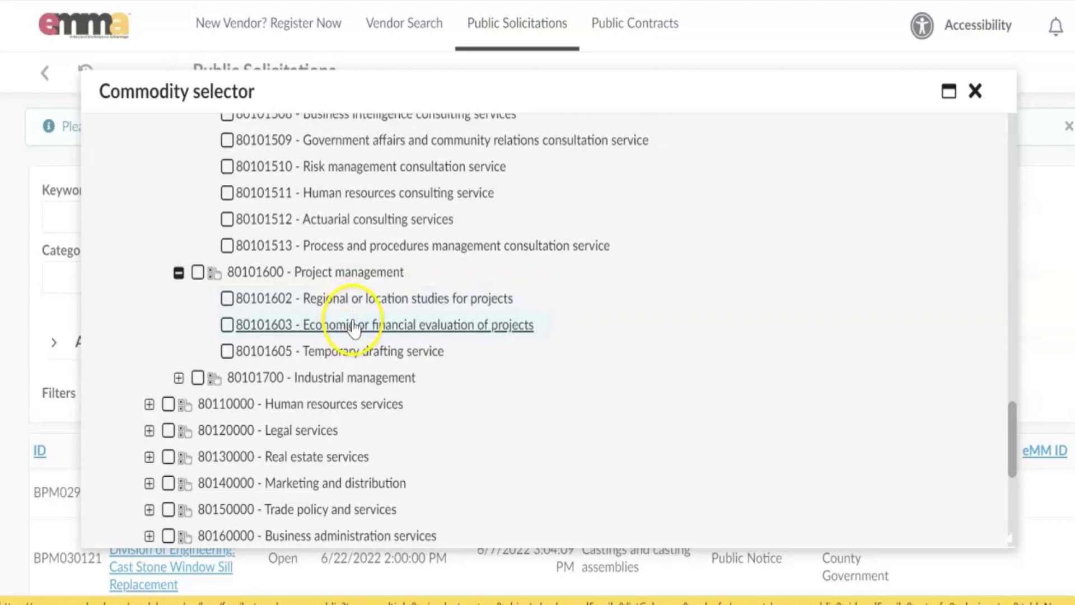
left_click(178, 380)
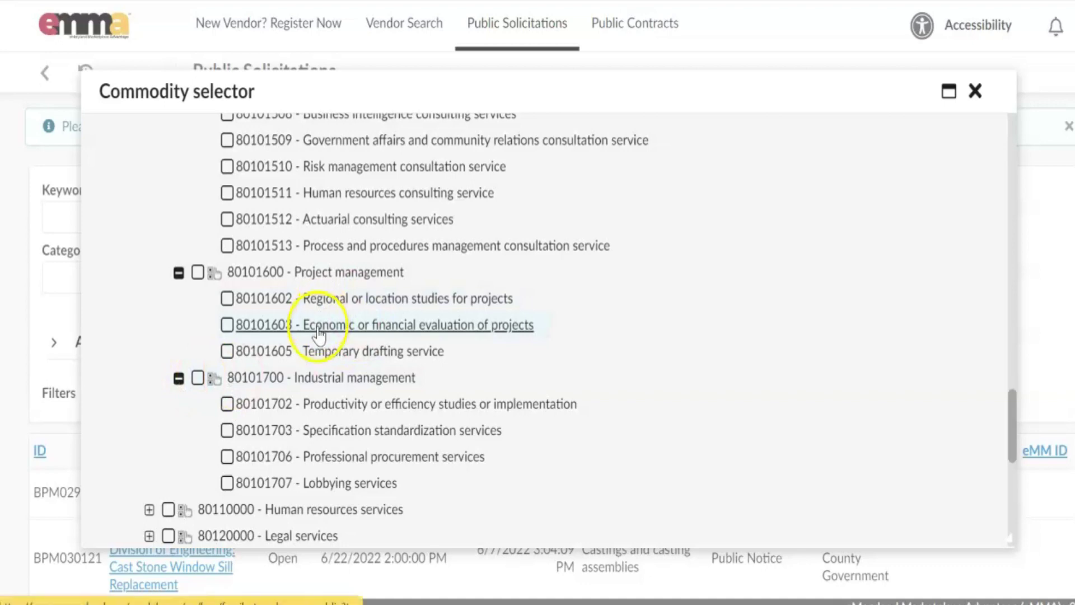
left_click(975, 92)
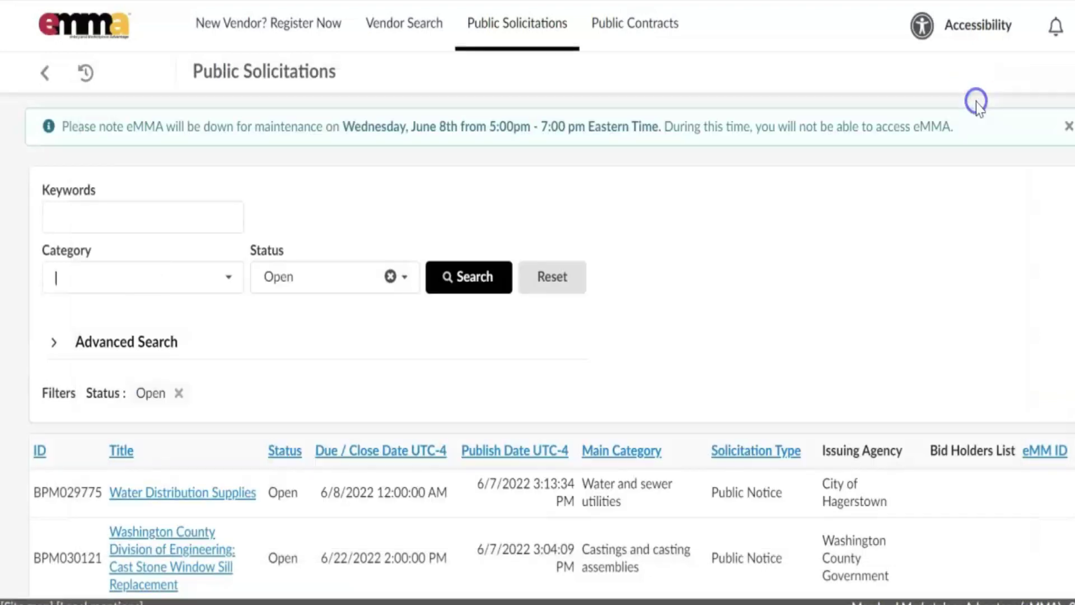
Open the public contracts list and look over the published contracts.
left_click(647, 31)
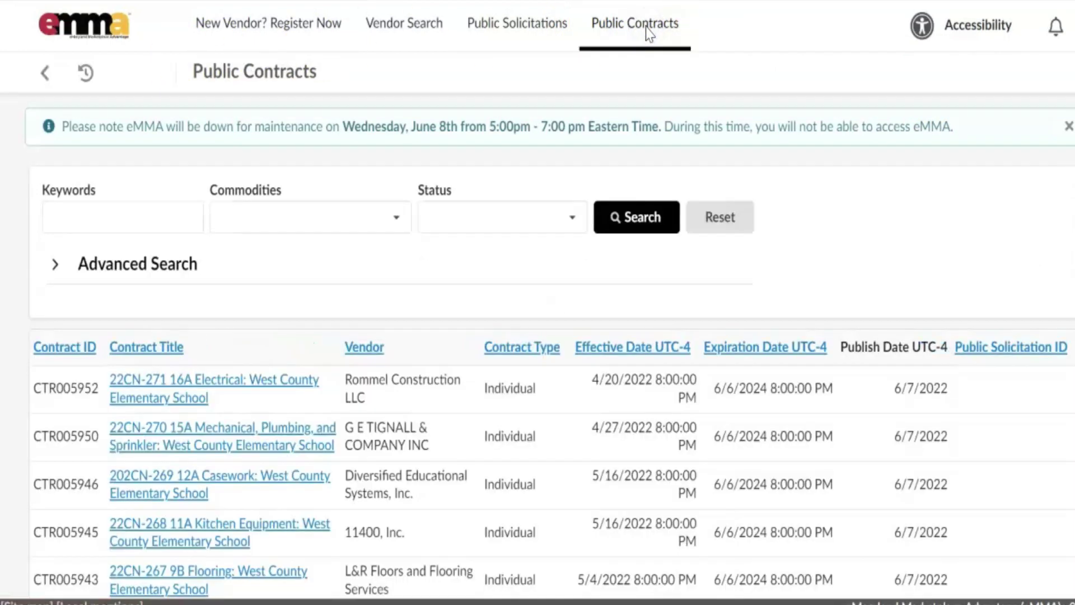
scroll(401, 230, "down", 2)
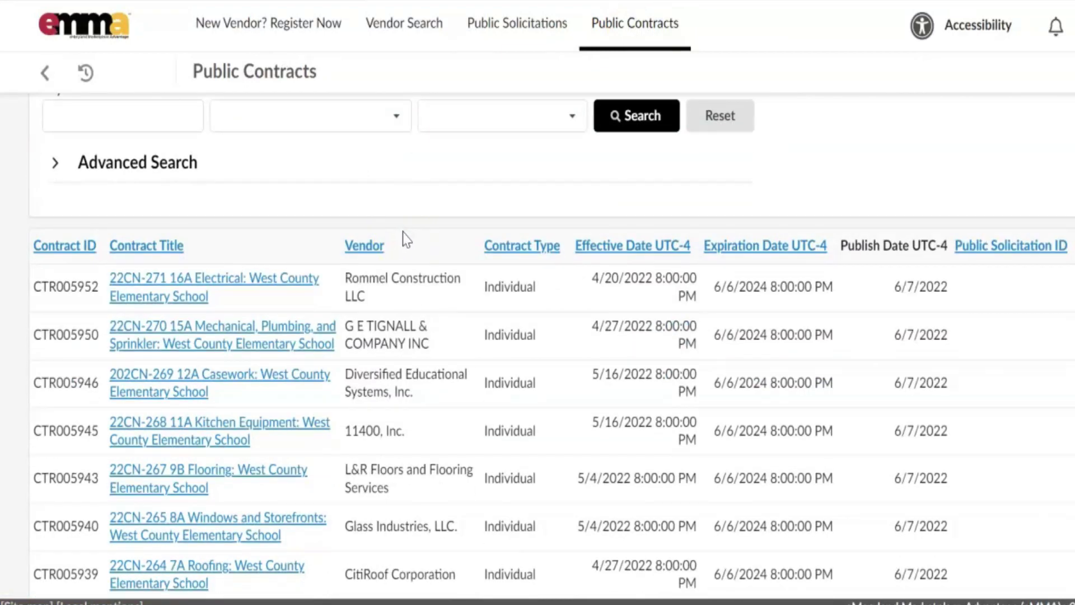
scroll(403, 240, "up", 2)
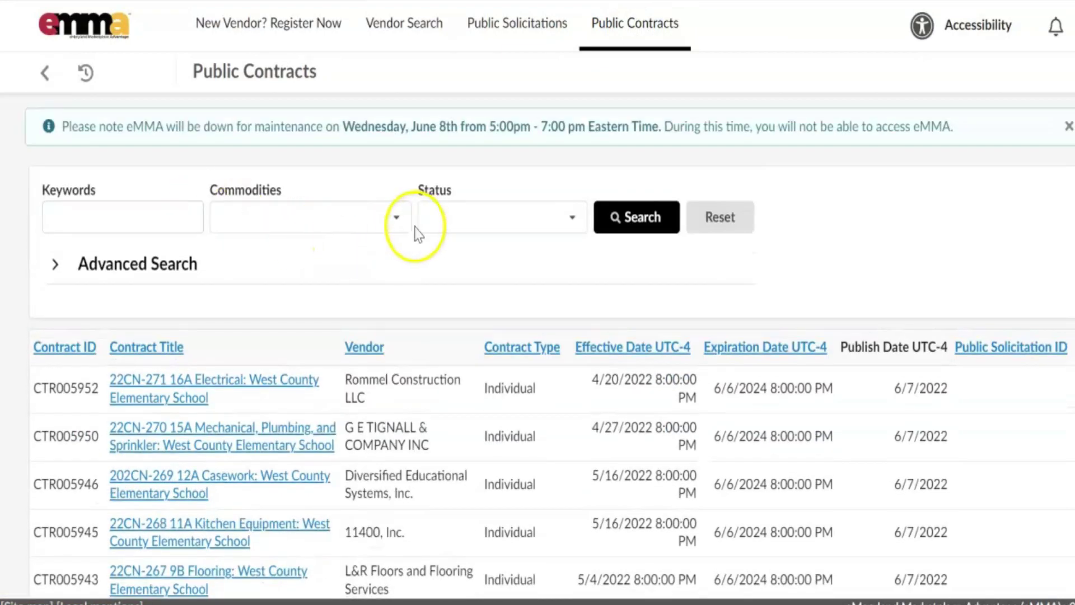
Open the full commodity selector for the Commodities filter of the public contracts search.
left_click(397, 221)
scroll(397, 255, "down", 5)
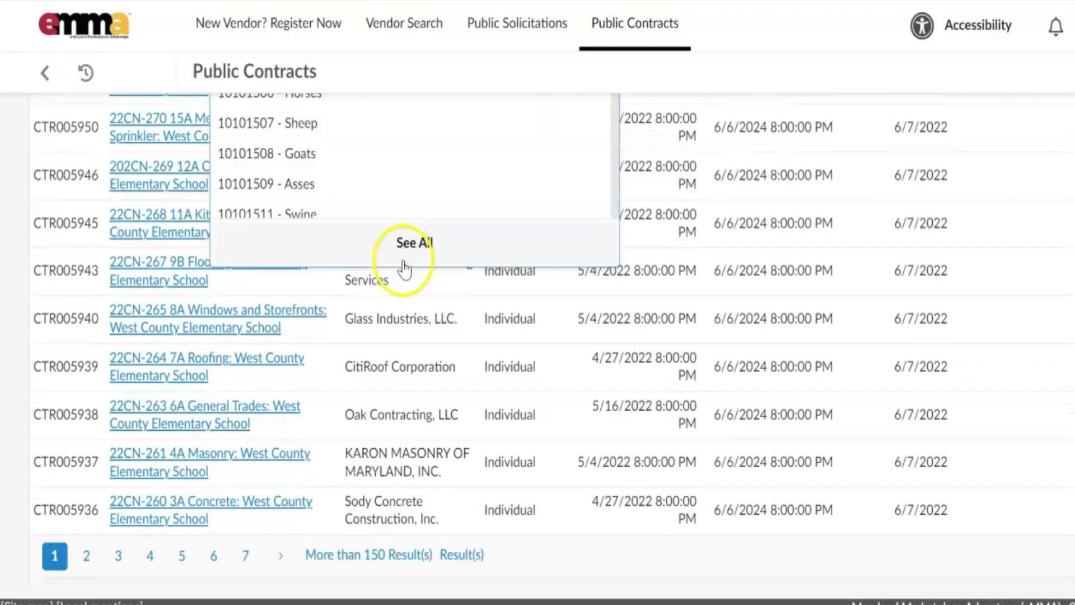
scroll(469, 255, "up", 5)
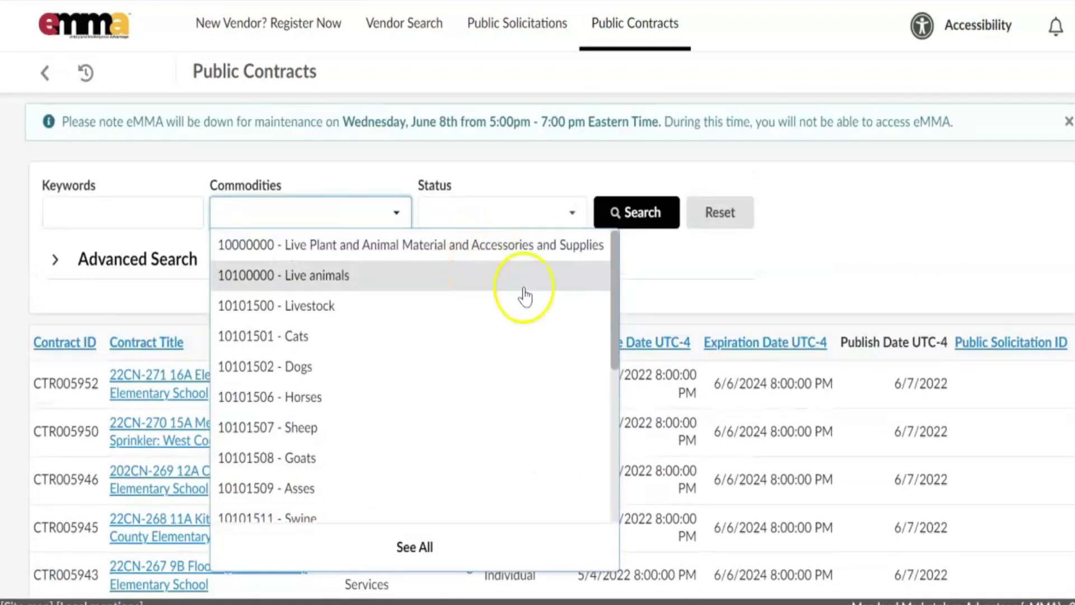
left_click(419, 548)
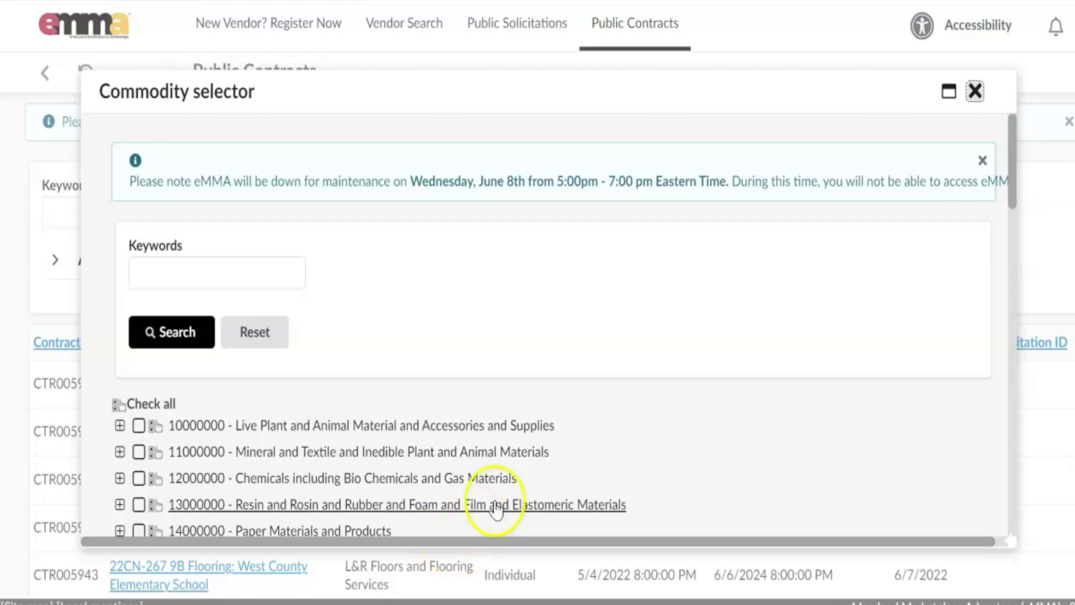
Expand 80000000 Management and Business Professionals and Administrative Services in the contracts' commodity tree to view its subgroups.
scroll(493, 496, "down", 2)
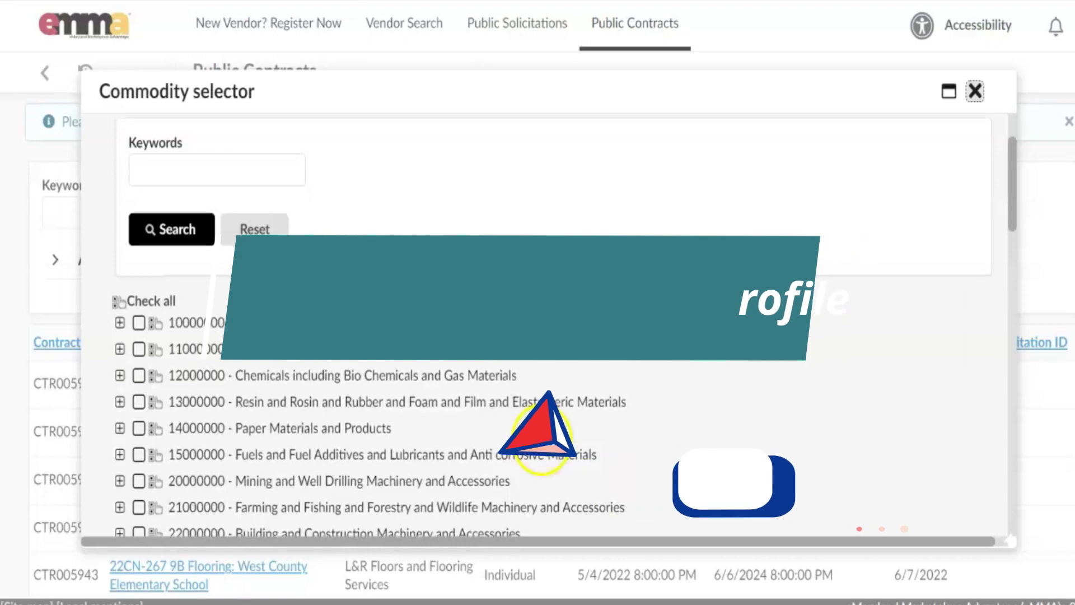
scroll(491, 415, "down", 6)
scroll(491, 414, "down", 8)
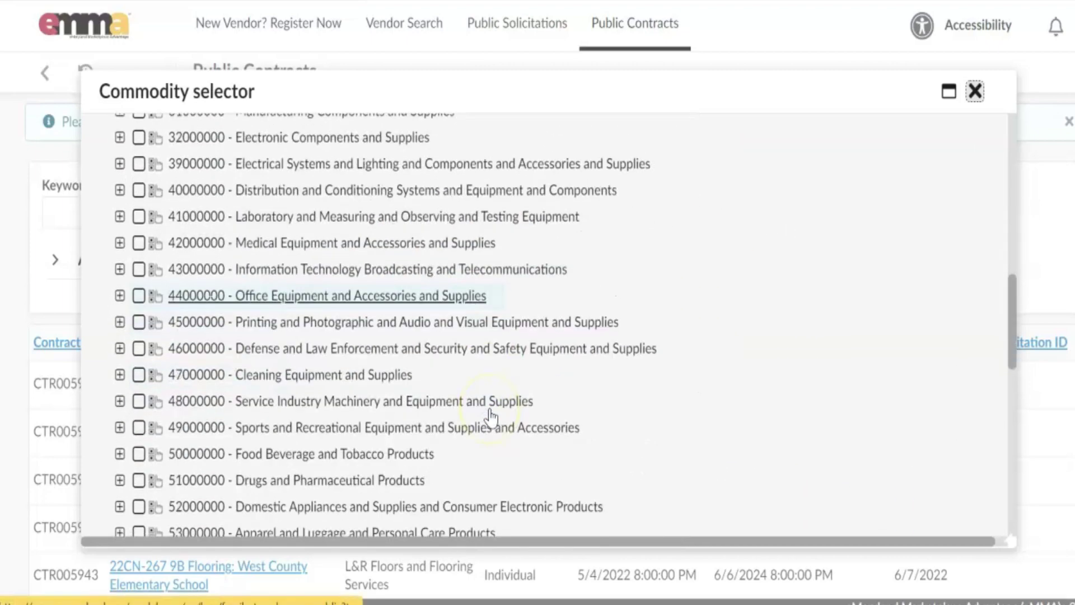
scroll(491, 416, "down", 5)
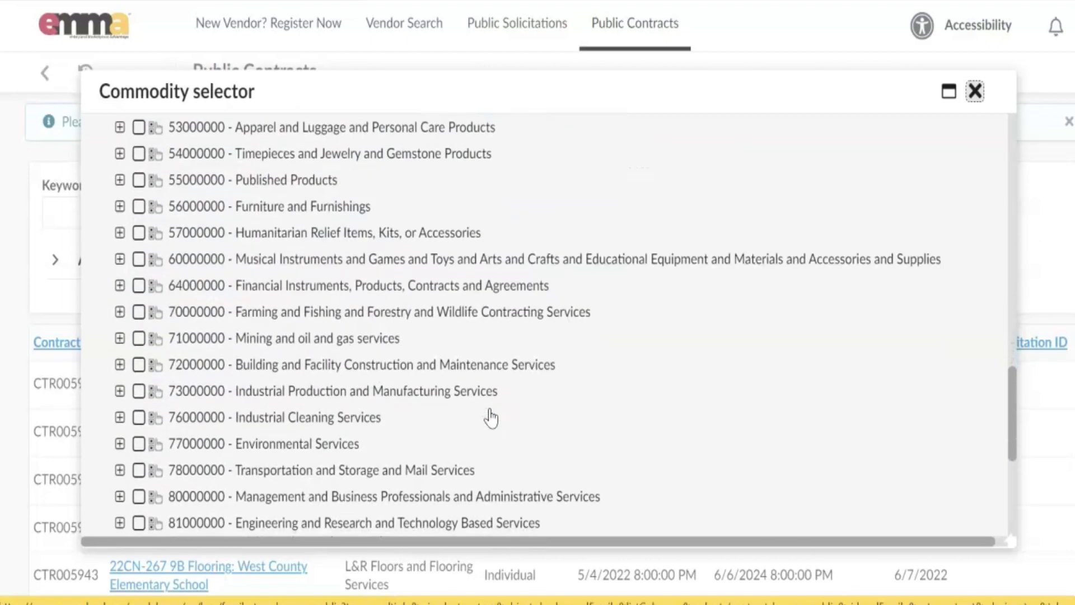
scroll(491, 418, "down", 2)
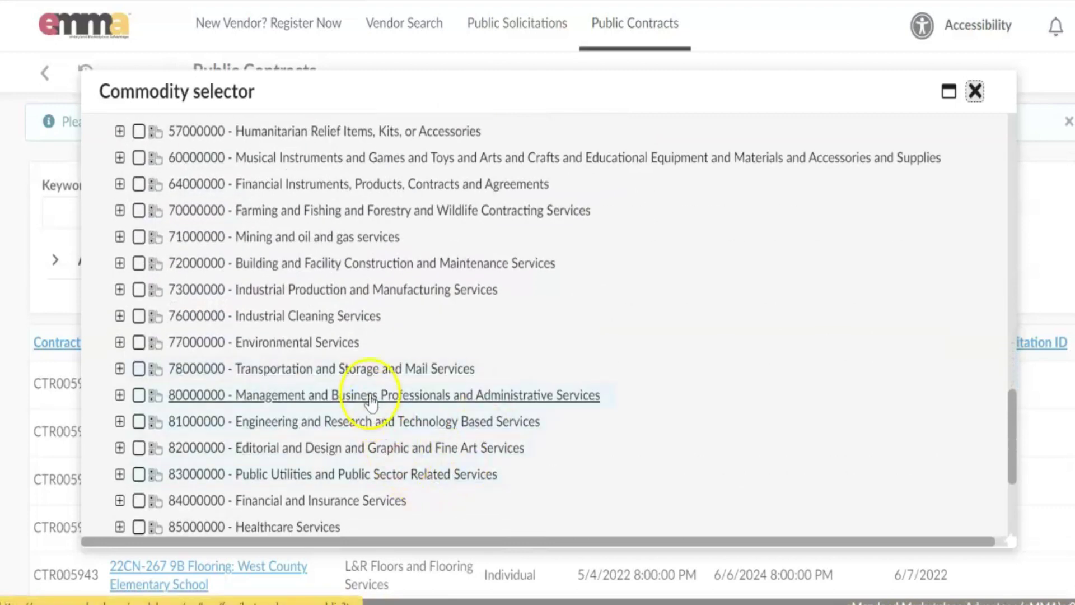
left_click(119, 396)
scroll(234, 414, "down", 2)
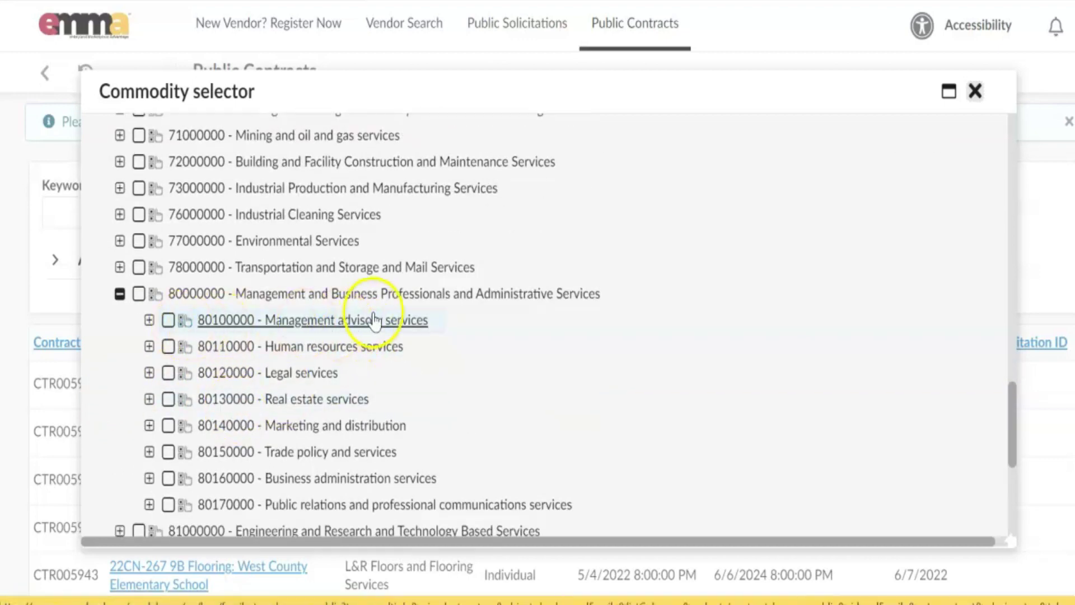
Expand 80100000 Management advisory services and select it together with its subgroups 80101500, 80101600 and 80101700.
left_click(149, 320)
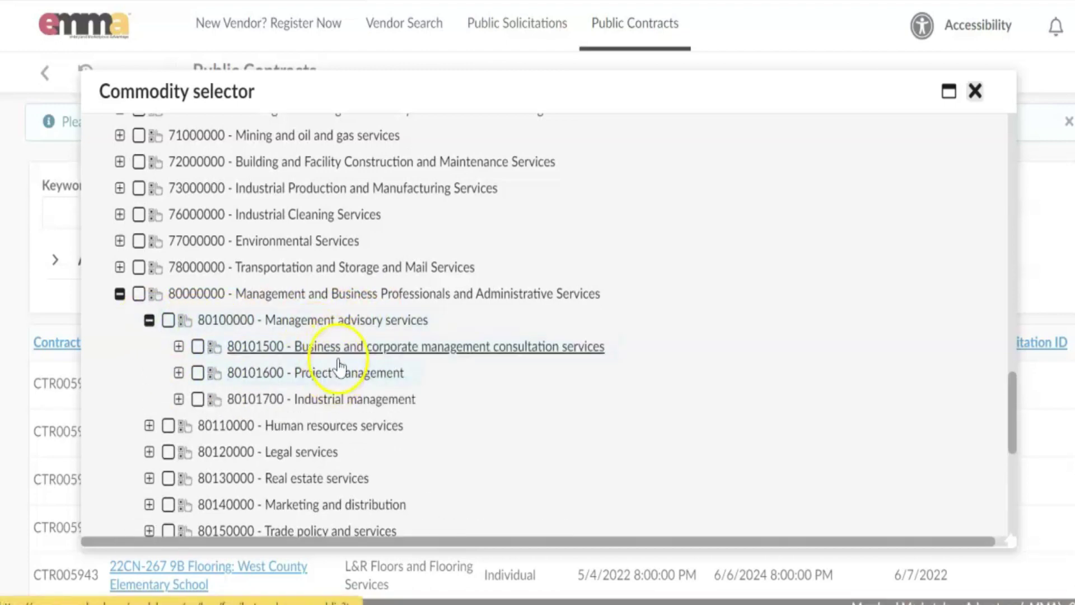
left_click(172, 322)
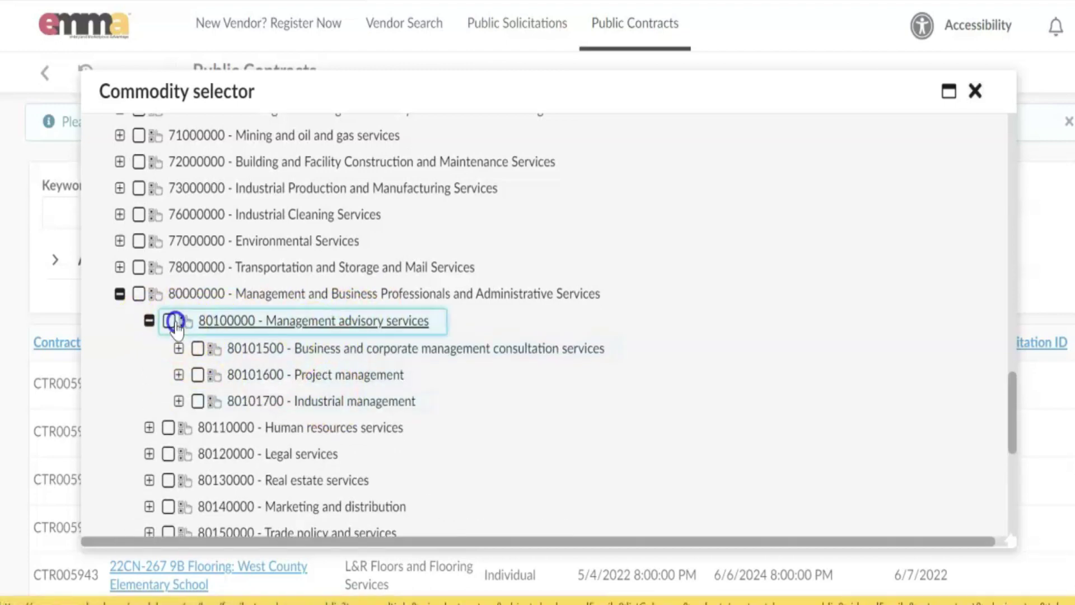
left_click(197, 347)
left_click(197, 374)
left_click(198, 402)
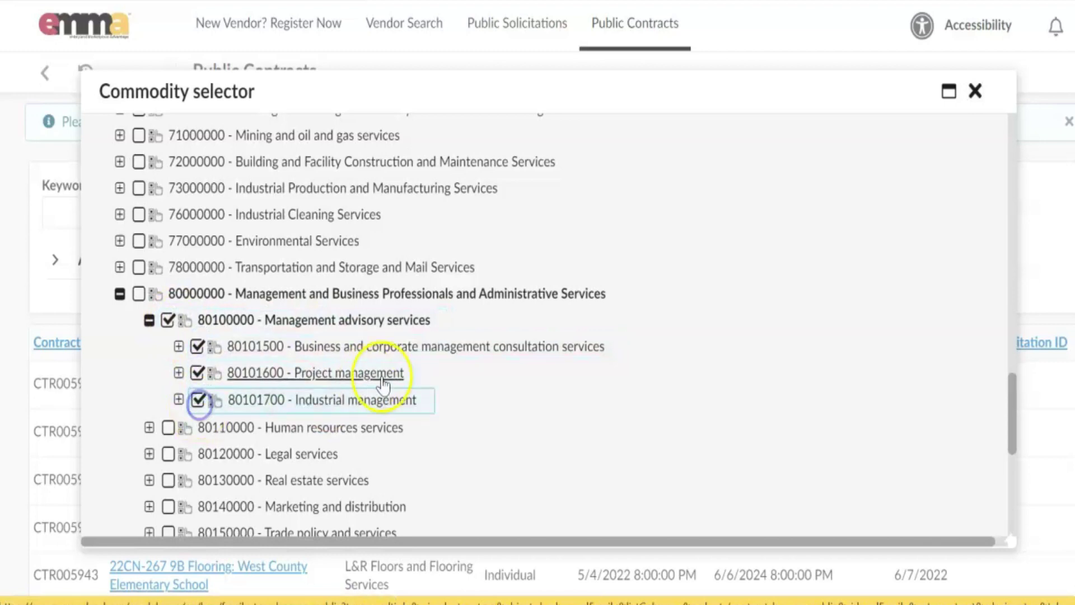
Look through the remaining commodity groups down to Other, and close the commodity selector keeping the four chosen codes as filters.
scroll(666, 322, "down", 3)
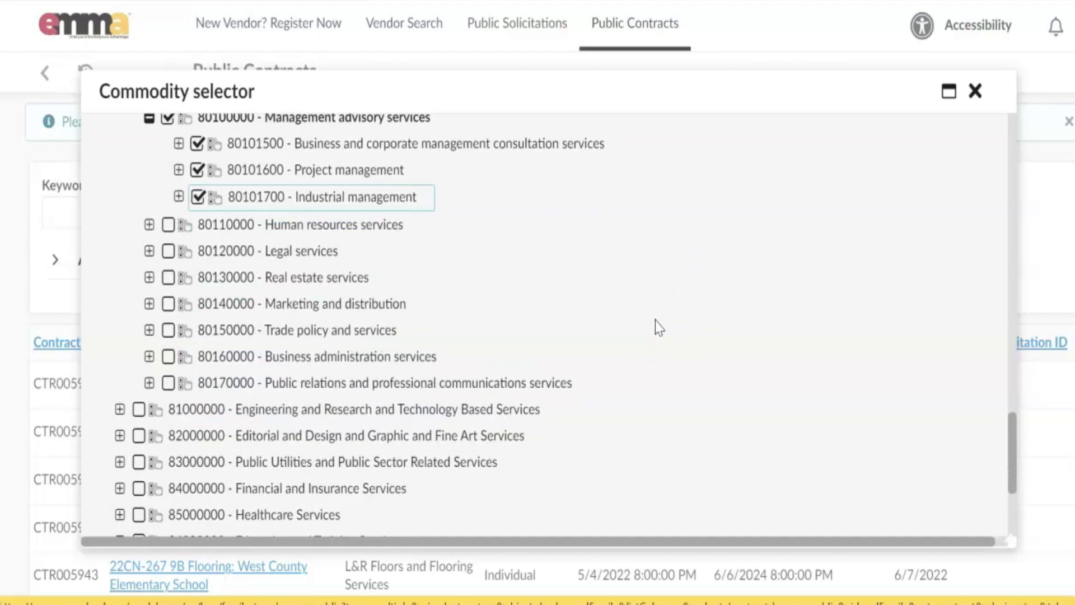
scroll(668, 319, "down", 3)
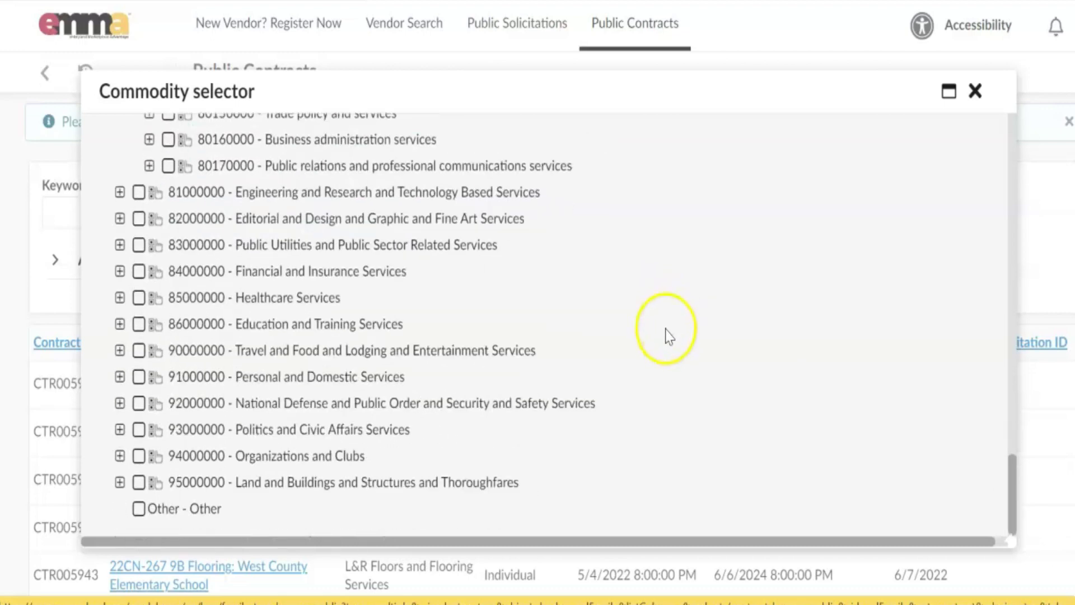
scroll(667, 319, "up", 5)
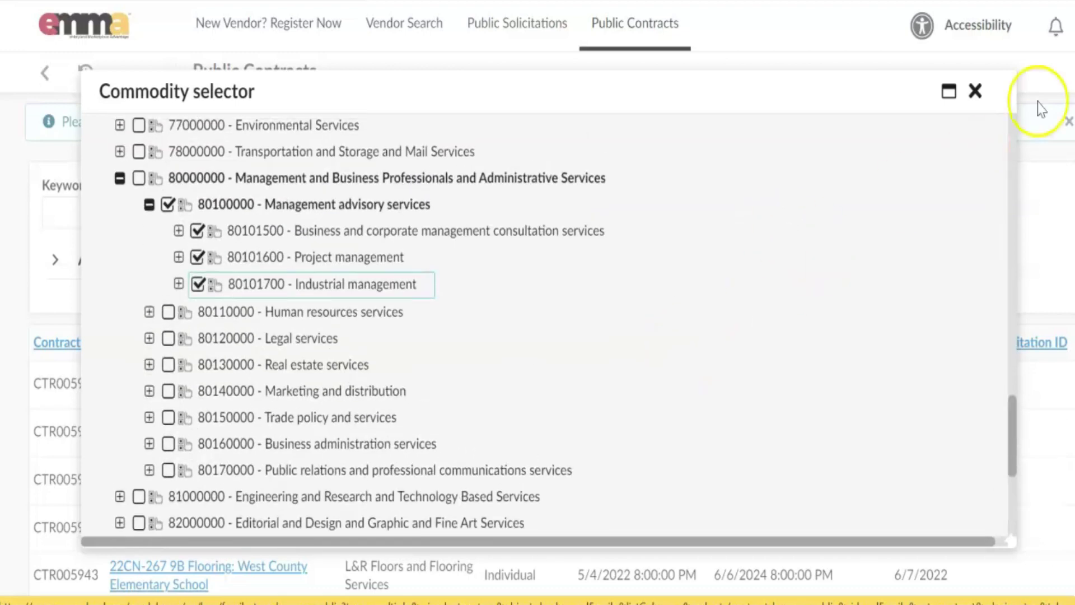
left_click(977, 96)
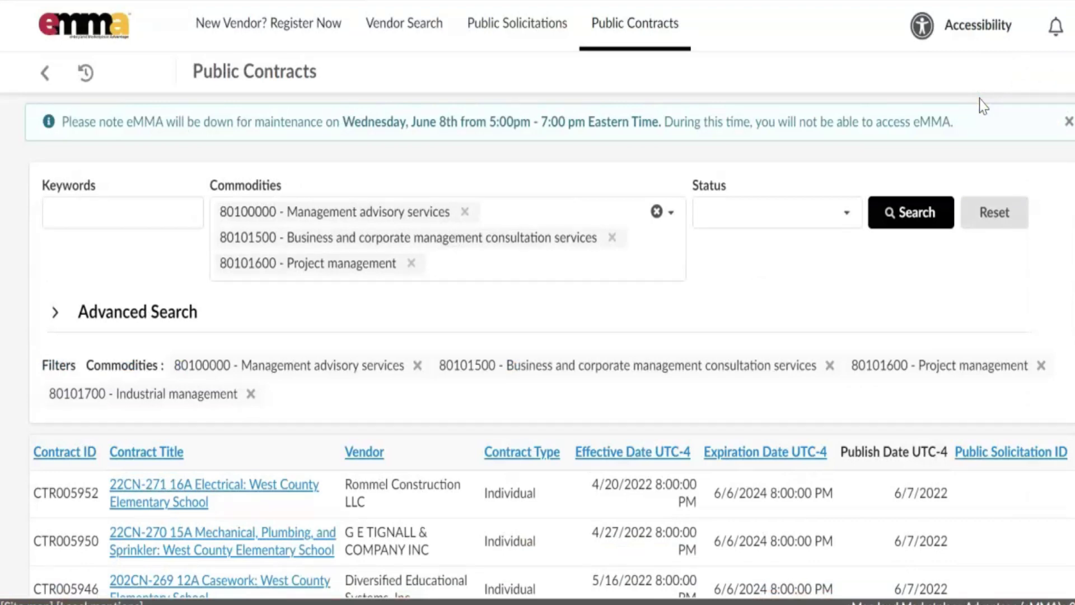
Run the public contracts search with the chosen commodity codes and look over the matching contracts.
left_click(912, 211)
left_click(545, 261)
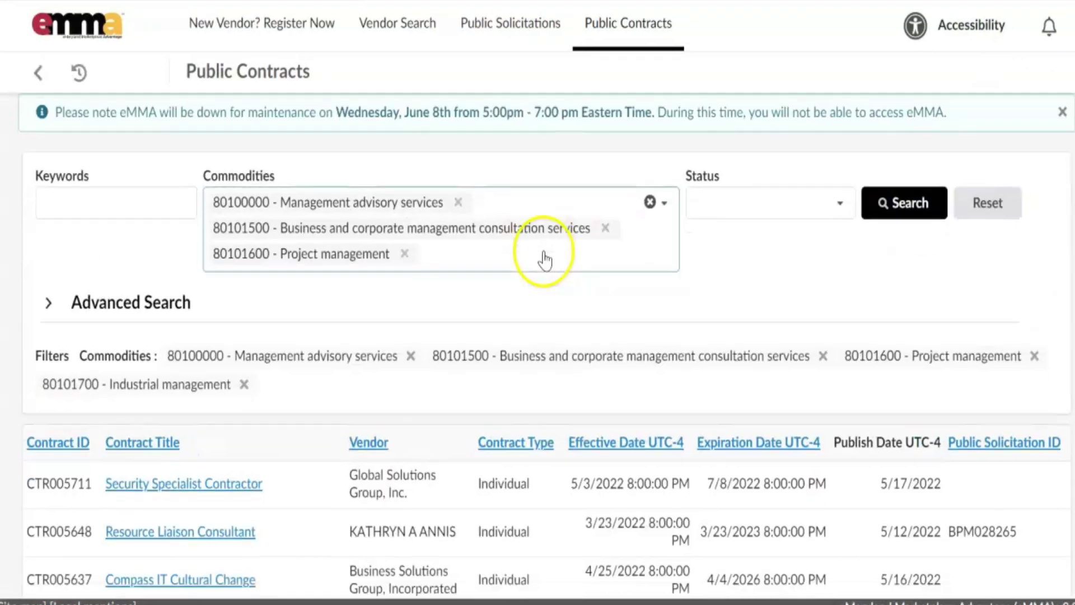
scroll(545, 261, "down", 5)
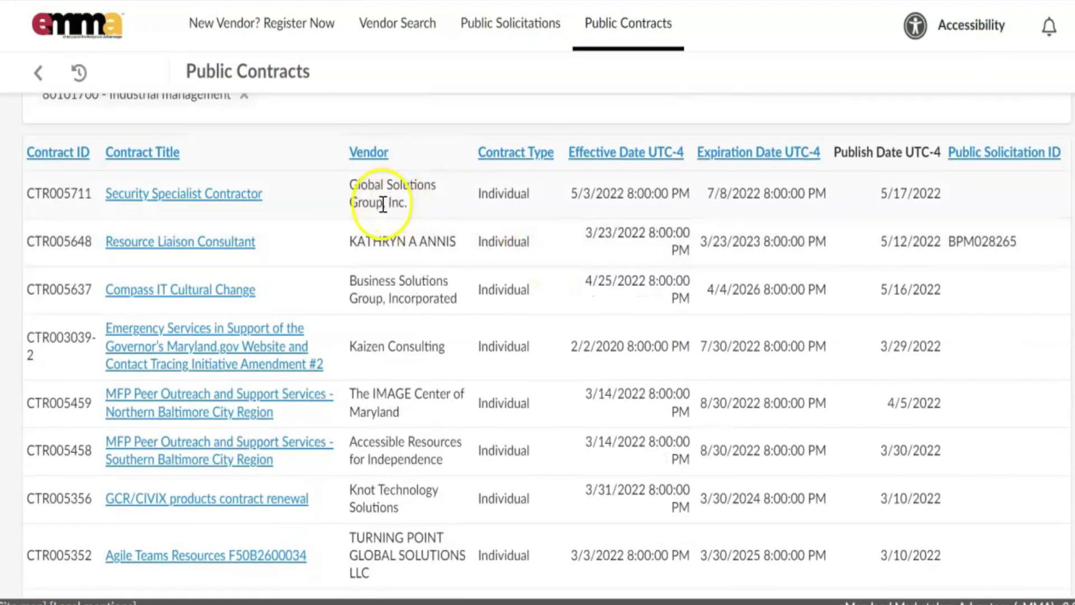